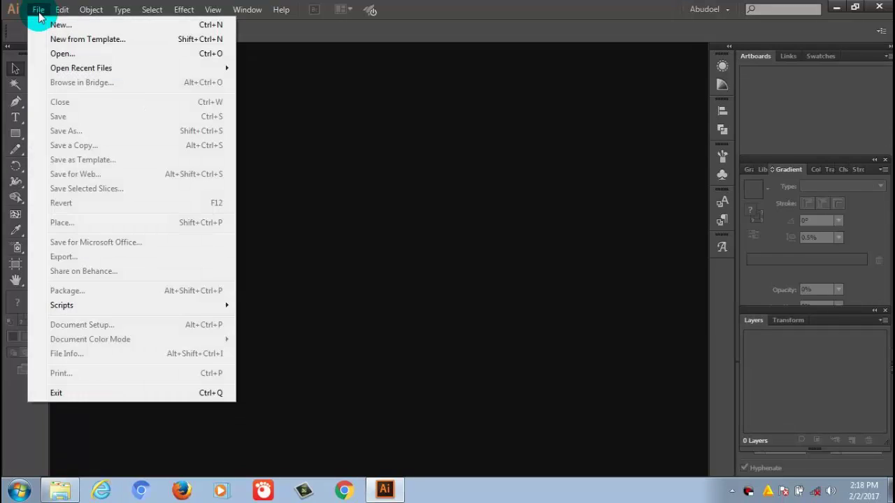
Create a new 1280 × 720 px (DVCPRO HD 720) document with a transparent artboard
{"action": "left_click", "coordinate": [44, 21]}
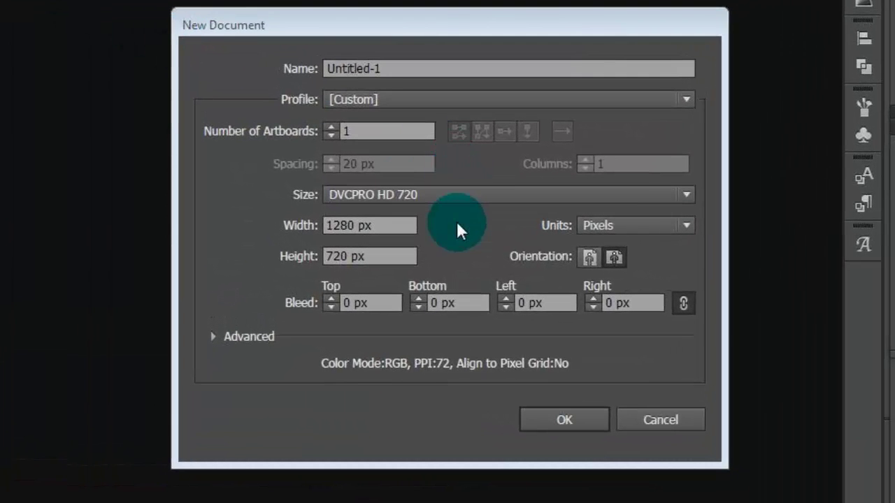
{"action": "left_click", "coordinate": [549, 421]}
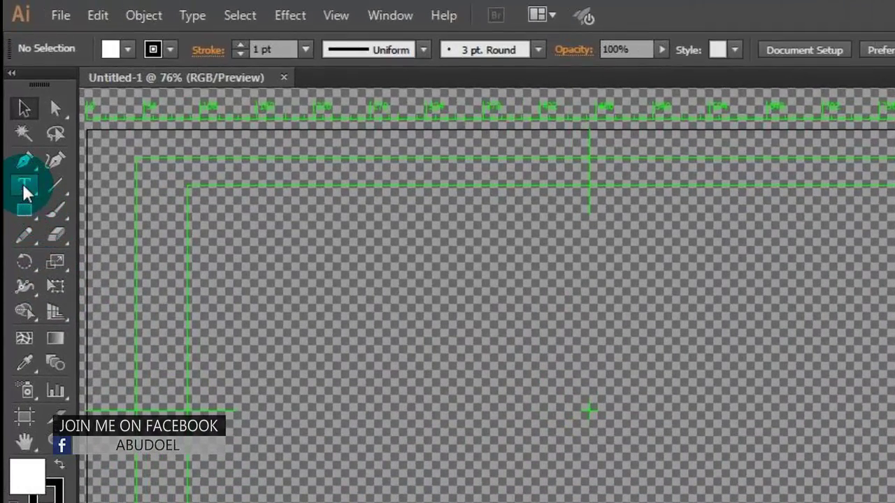
Type the word RAINBOW onto the artboard with the Type tool
{"action": "left_click", "coordinate": [24, 190]}
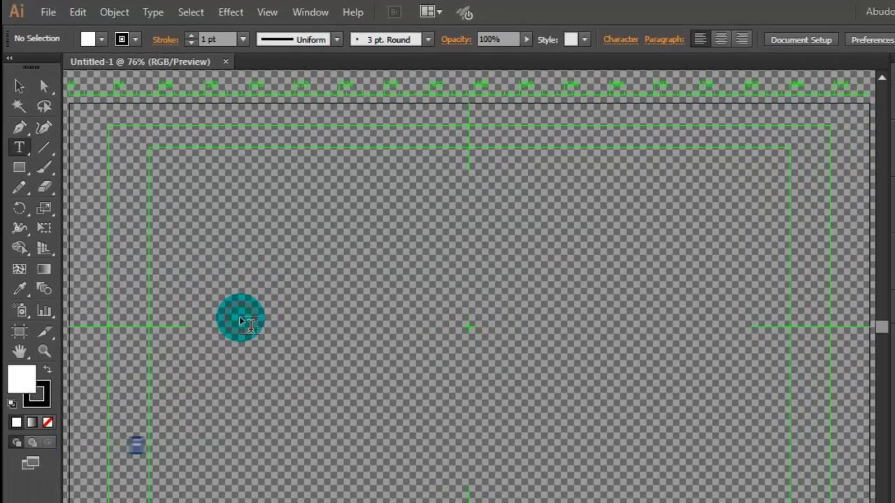
{"action": "left_click", "coordinate": [239, 316]}
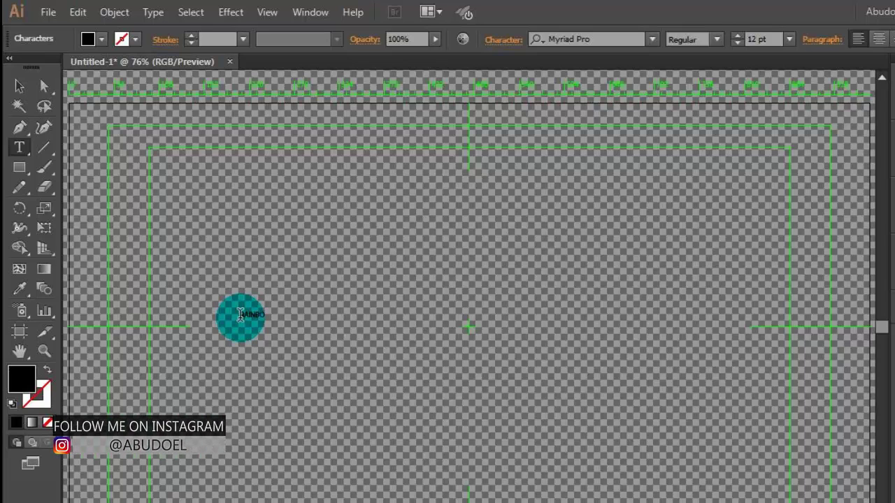
{"action": "type", "text": "W"}
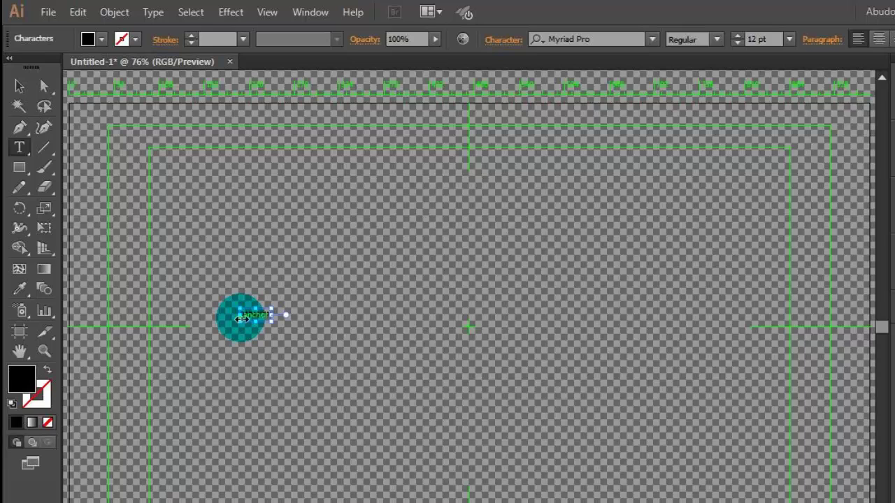
{"action": "left_click", "coordinate": [389, 154]}
Set the RAINBOW text to Myriad Pro at 72 pt
{"action": "left_click", "coordinate": [444, 64]}
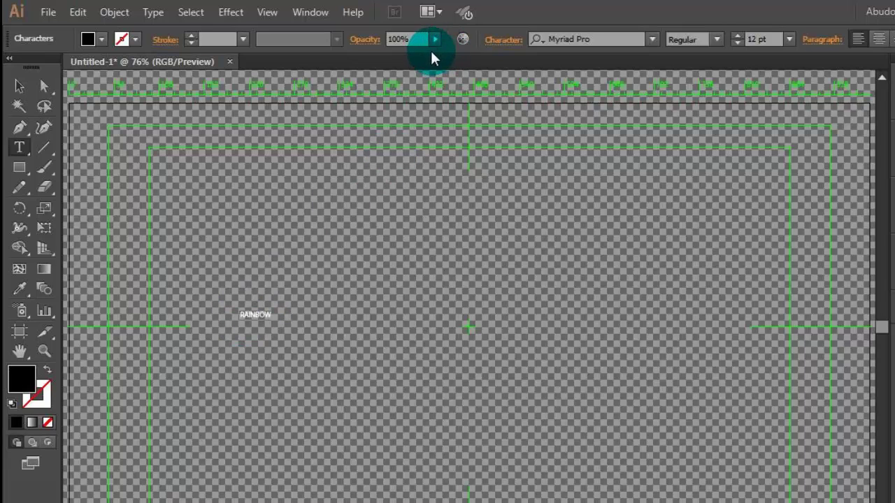
{"action": "left_click", "coordinate": [738, 41]}
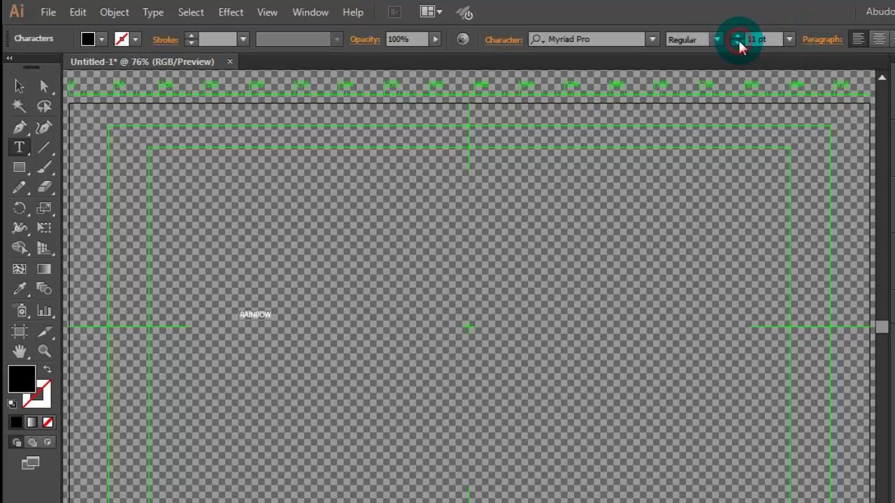
{"action": "left_click", "coordinate": [789, 39]}
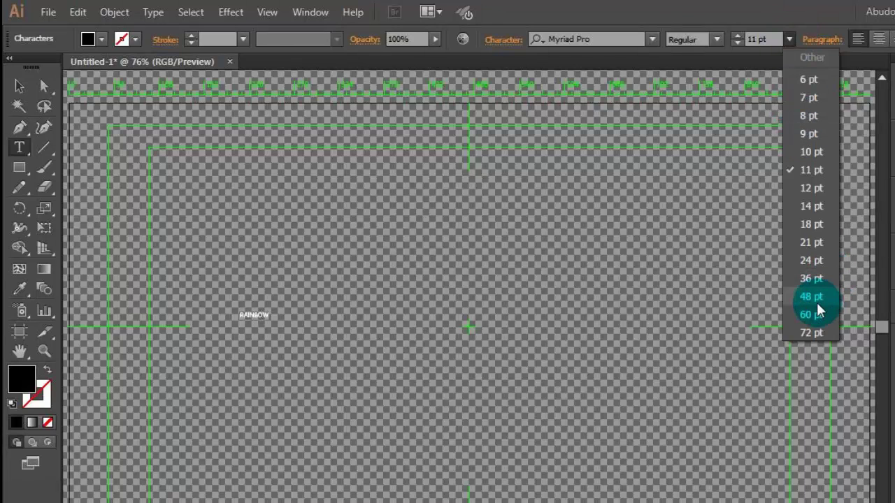
{"action": "left_click", "coordinate": [811, 332]}
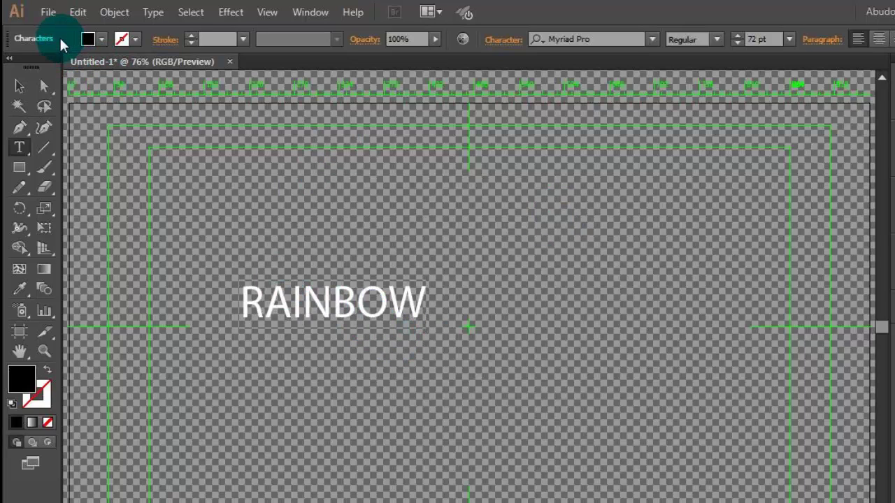
{"action": "left_click", "coordinate": [18, 86]}
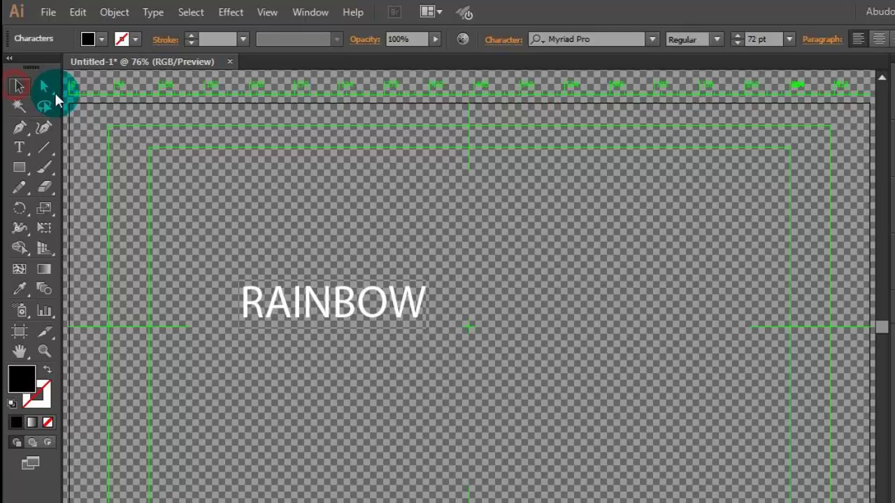
Scale RAINBOW up to roughly 209 pt and move it to the artboard centre
{"action": "left_click", "coordinate": [326, 301]}
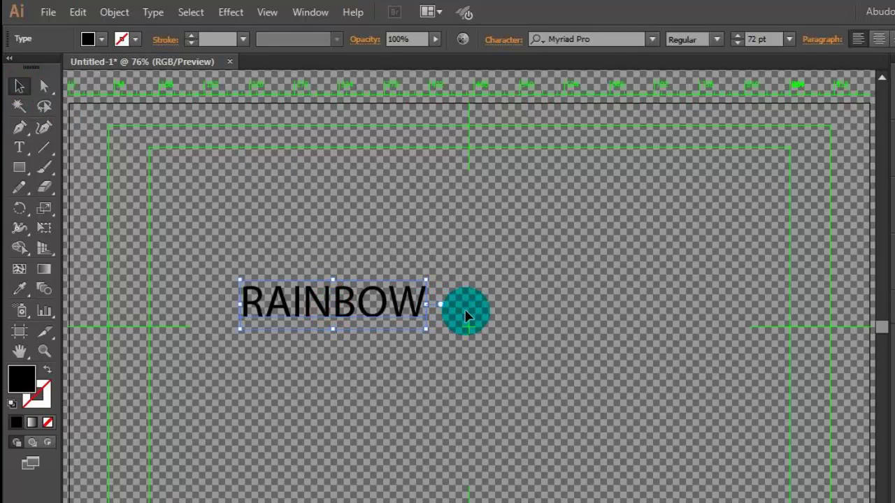
{"action": "left_click_drag", "start_coordinate": [467, 316], "coordinate": [468, 316]}
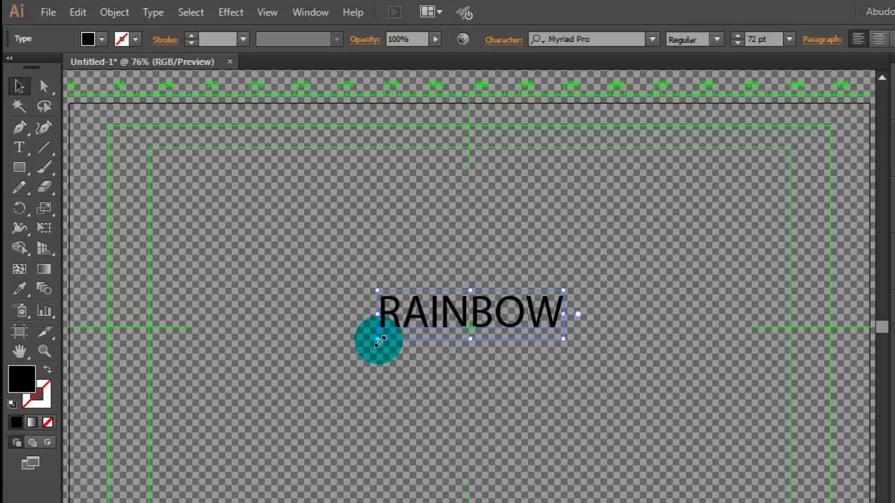
{"action": "left_click_drag", "start_coordinate": [377, 340], "coordinate": [119, 429]}
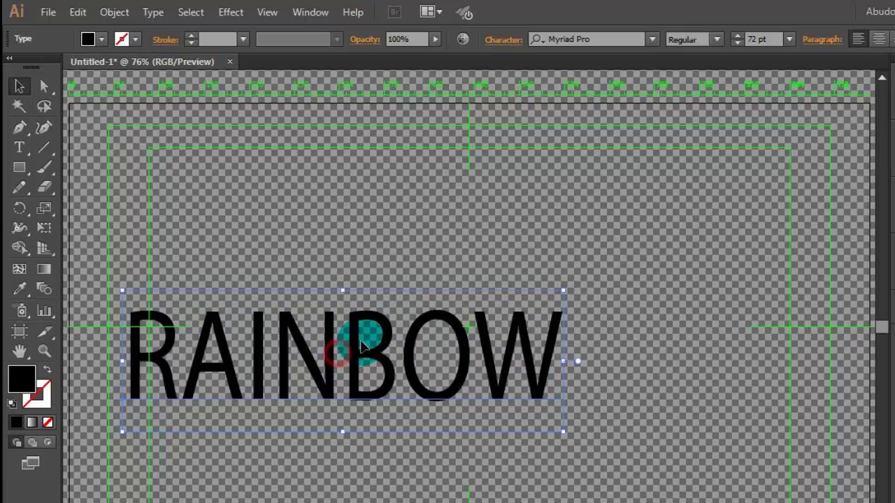
{"action": "mouse_move", "coordinate": [502, 331]}
{"action": "left_mouse_down"}
{"action": "mouse_move", "coordinate": [515, 324]}
{"action": "mouse_move", "coordinate": [476, 329]}
{"action": "mouse_move", "coordinate": [502, 315]}
{"action": "left_mouse_up"}
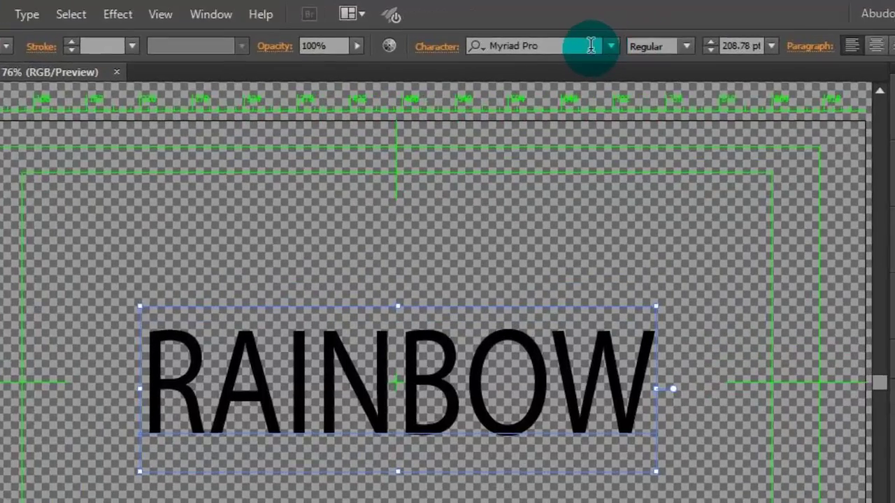
Change the RAINBOW font to LeviBrush
{"action": "left_click", "coordinate": [631, 39]}
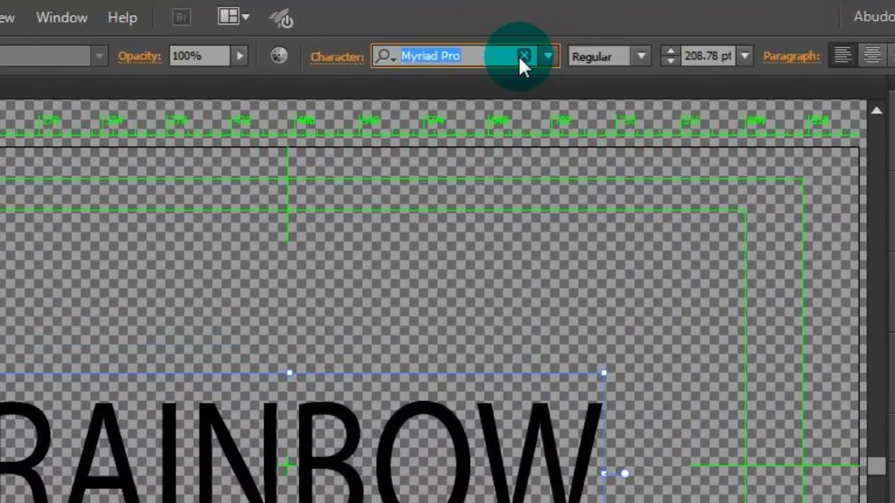
{"action": "type", "text": "Le"}
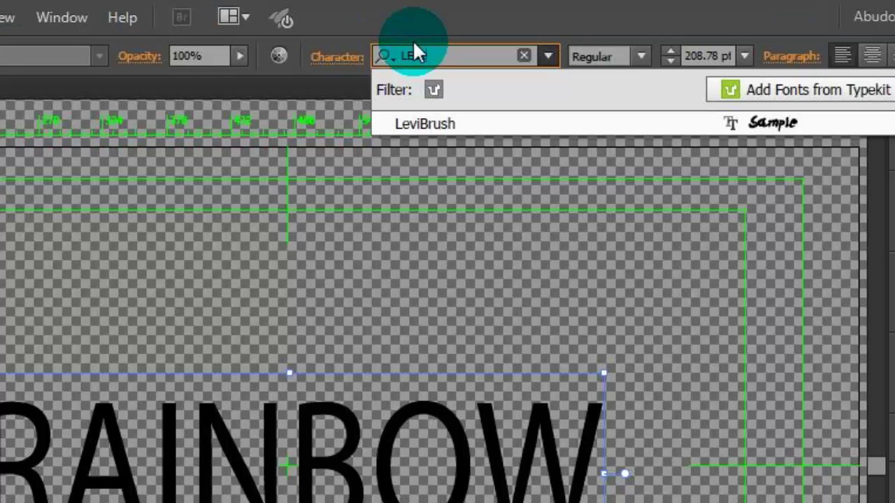
{"action": "left_click", "coordinate": [410, 126]}
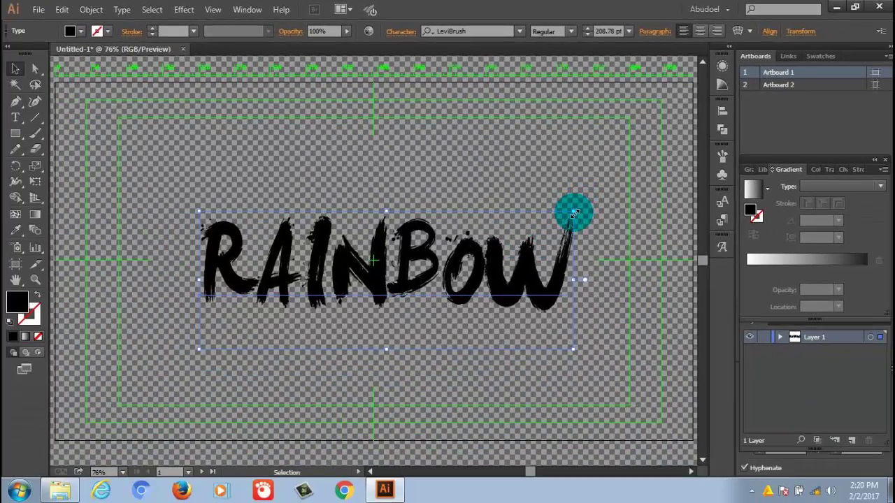
Scale RAINBOW to about 300 pt so it spans most of the artboard
{"action": "left_click_drag", "start_coordinate": [573, 213], "coordinate": [616, 187]}
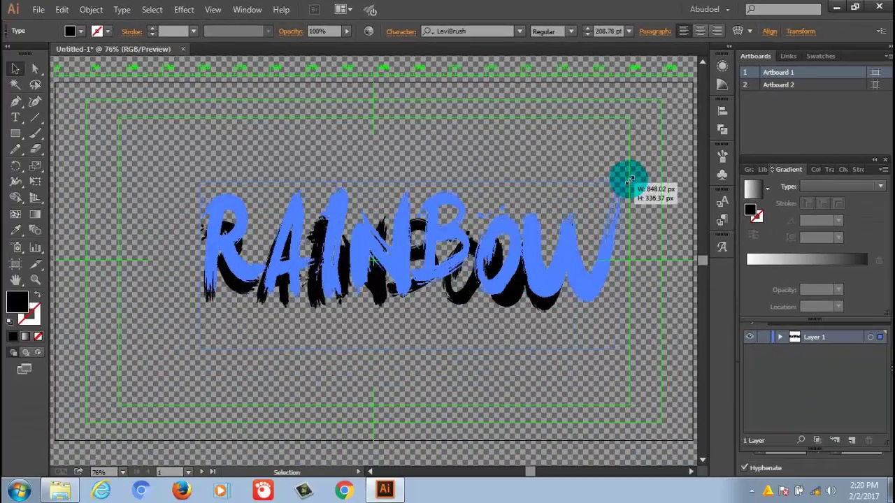
{"action": "left_click_drag", "start_coordinate": [617, 188], "coordinate": [589, 195]}
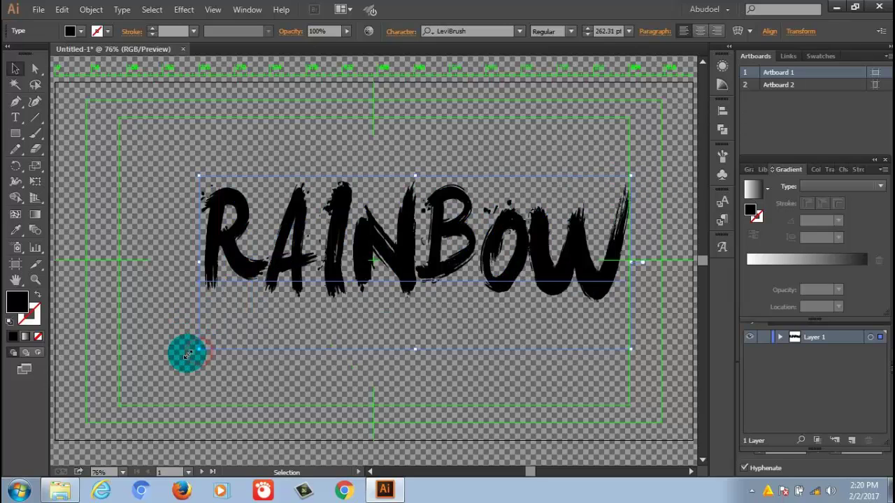
{"action": "left_click_drag", "start_coordinate": [200, 351], "coordinate": [121, 366]}
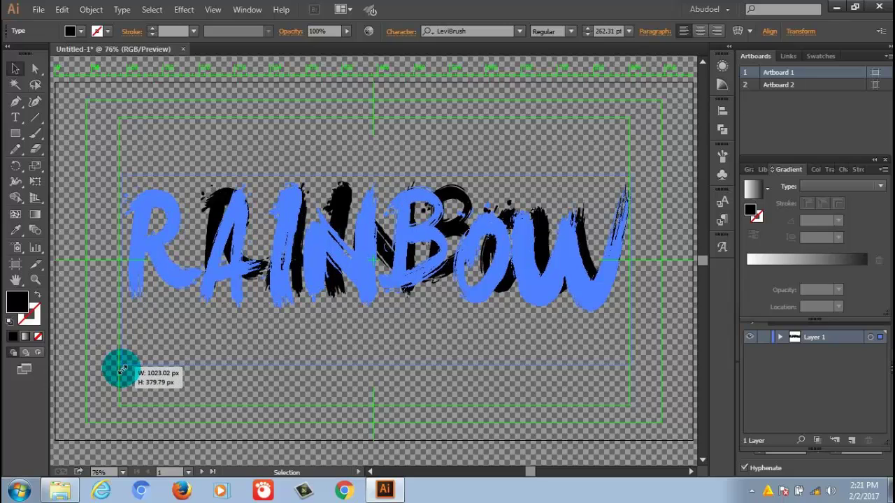
{"action": "left_click_drag", "start_coordinate": [121, 366], "coordinate": [121, 379]}
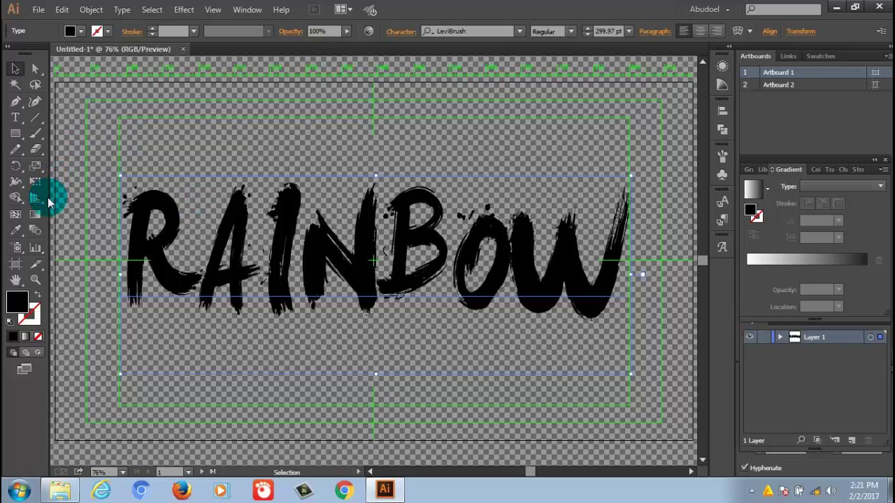
{"action": "left_click", "coordinate": [16, 136]}
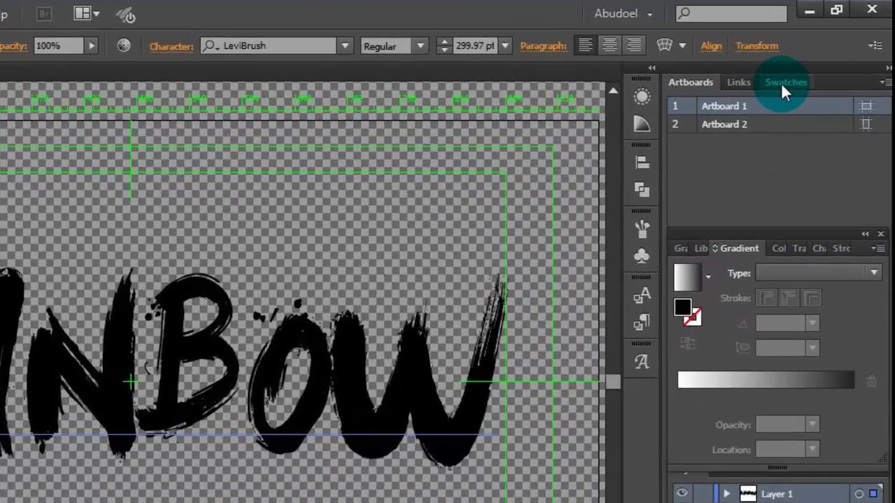
Load the Spectrums gradient library, set its Spectrum swatch as fill, and dock the panel
{"action": "left_click", "coordinate": [785, 83]}
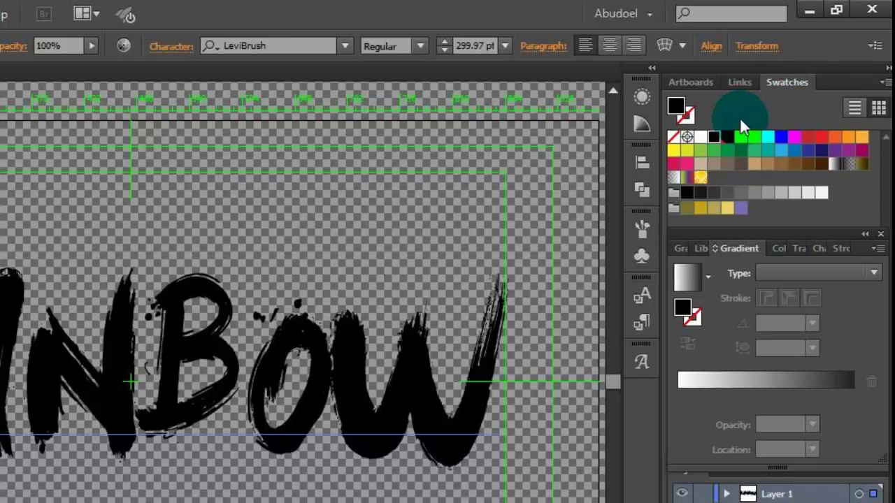
{"action": "left_click", "coordinate": [689, 182]}
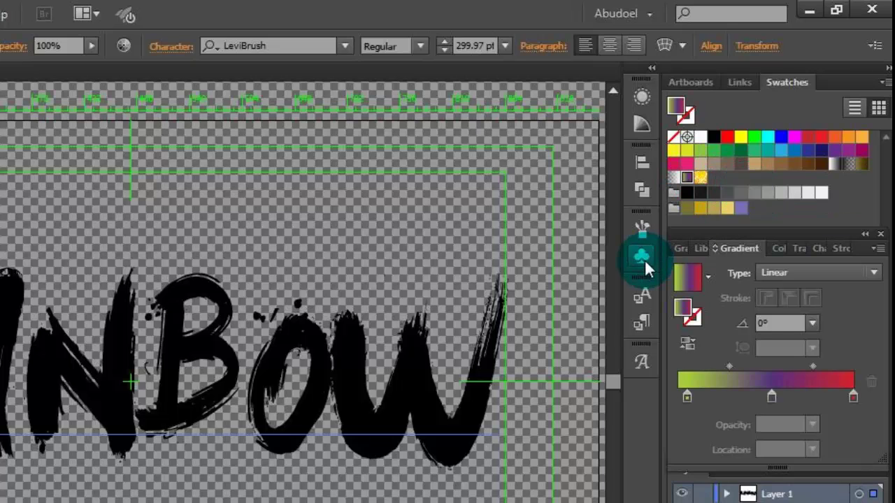
{"action": "left_click", "coordinate": [883, 82]}
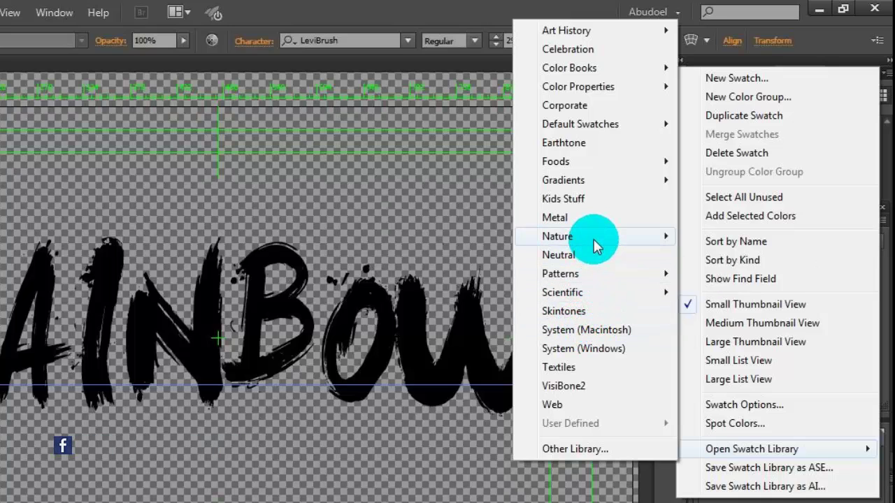
{"action": "mouse_move", "coordinate": [596, 180]}
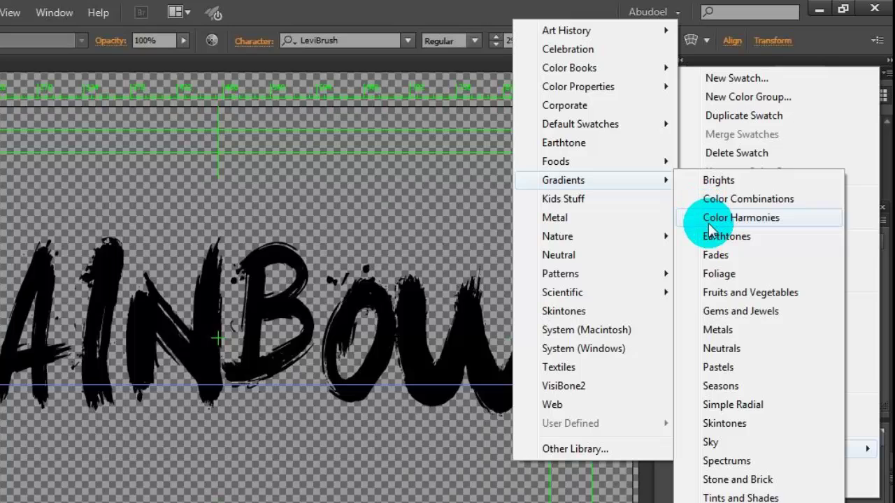
{"action": "left_click", "coordinate": [720, 465]}
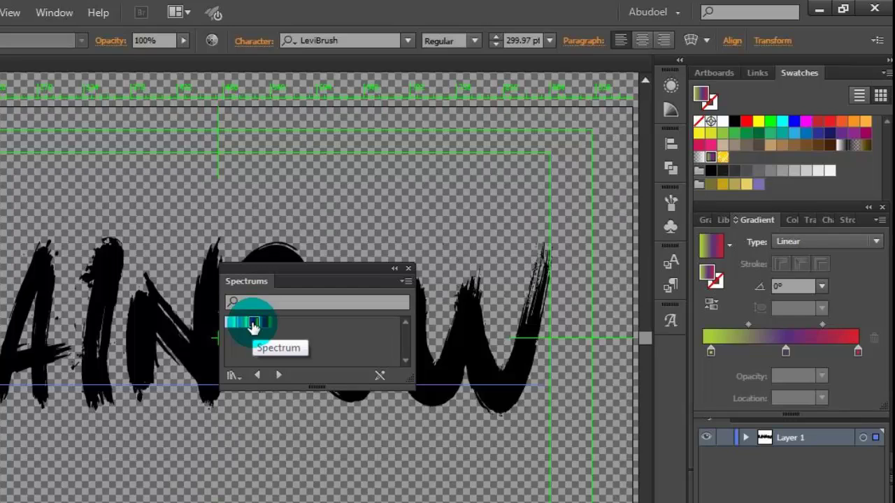
{"action": "left_click", "coordinate": [253, 326]}
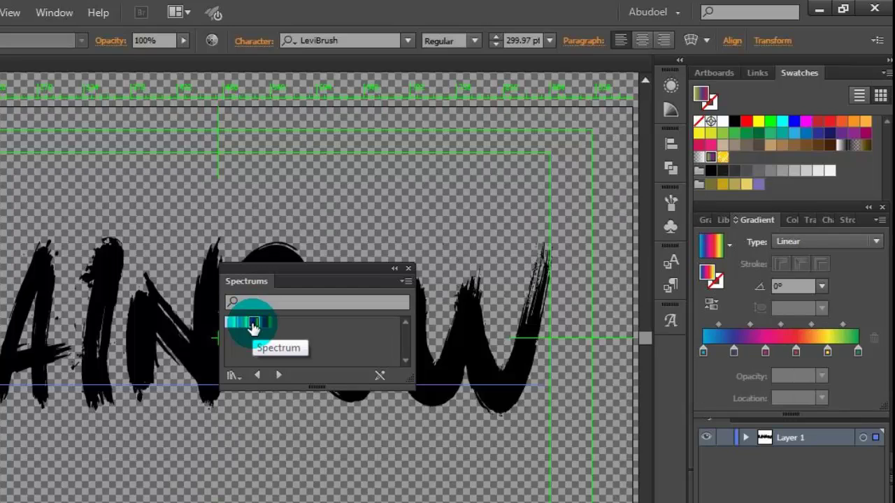
{"action": "left_click", "coordinate": [394, 271]}
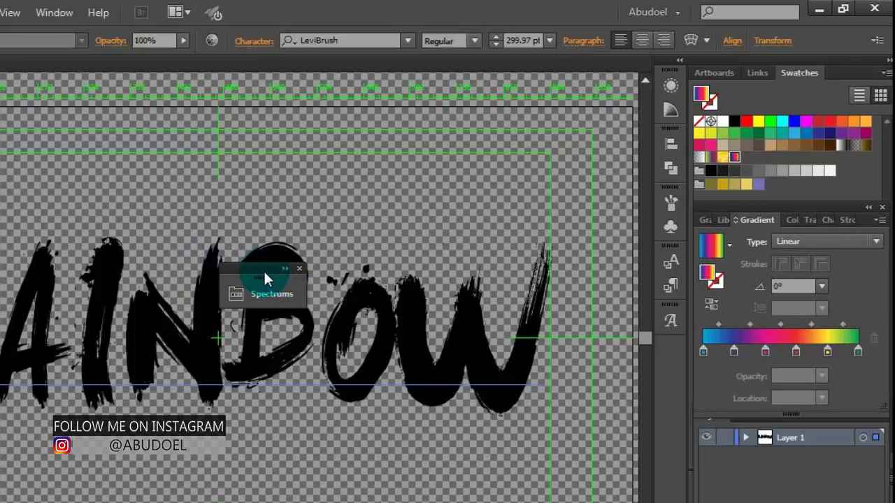
{"action": "left_click_drag", "start_coordinate": [264, 269], "coordinate": [667, 345]}
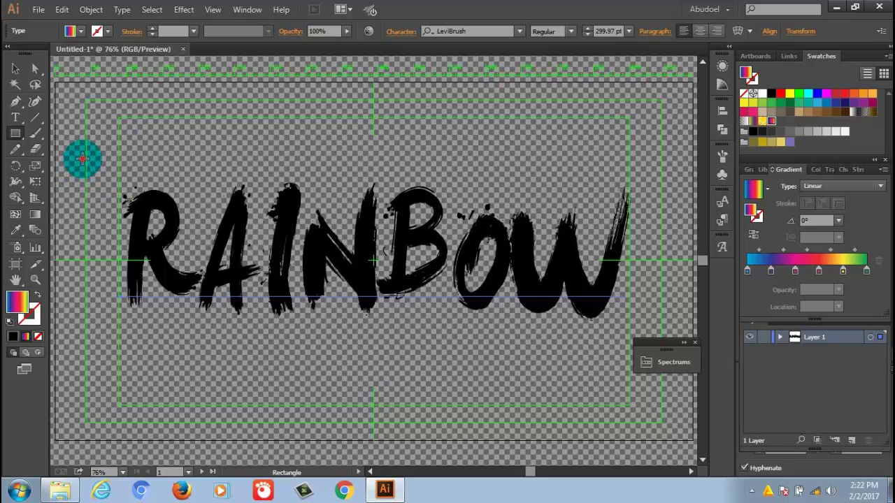
Draw a rainbow-gradient rectangle covering the entire word RAINBOW
{"action": "left_click_drag", "start_coordinate": [82, 159], "coordinate": [568, 328]}
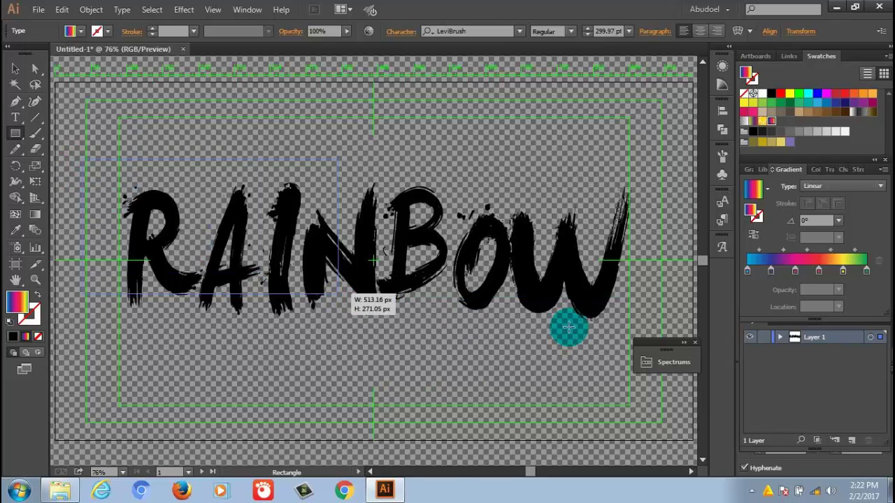
{"action": "left_click_drag", "start_coordinate": [568, 328], "coordinate": [667, 329]}
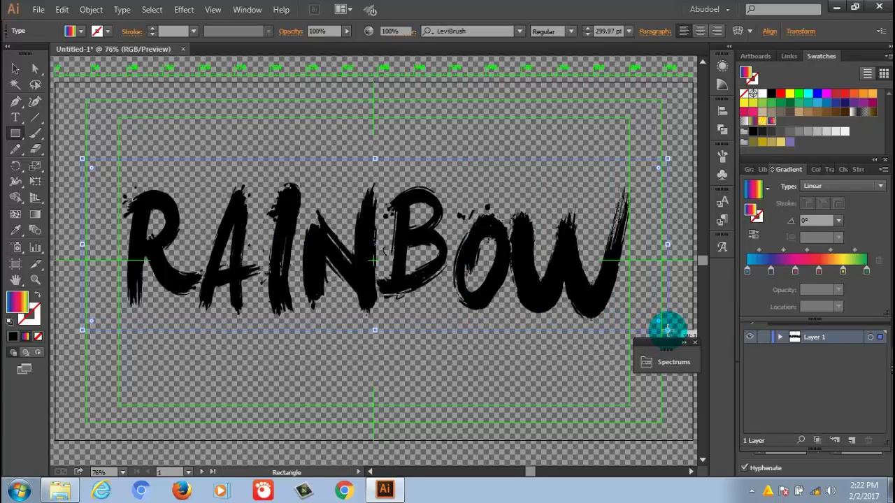
{"action": "left_click_drag", "start_coordinate": [668, 330], "coordinate": [668, 330]}
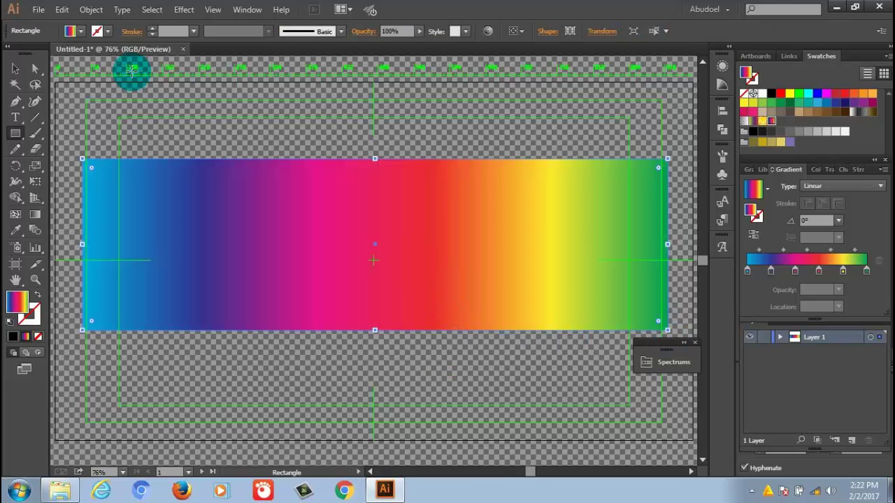
Send the gradient rectangle behind the text and select both objects
{"action": "left_click", "coordinate": [17, 70]}
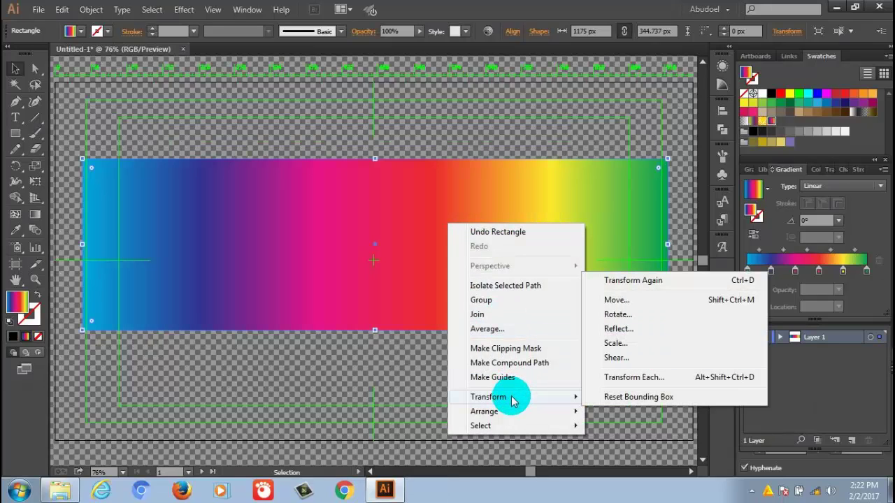
{"action": "mouse_move", "coordinate": [485, 411]}
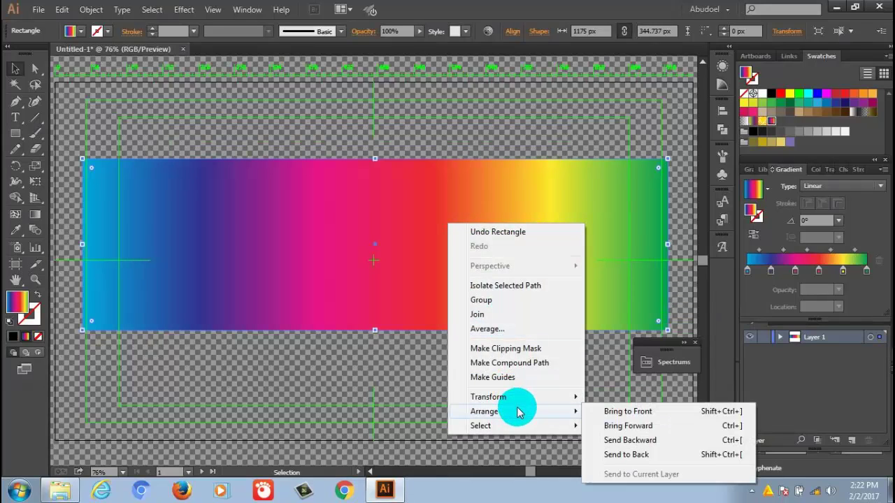
{"action": "left_click", "coordinate": [605, 456]}
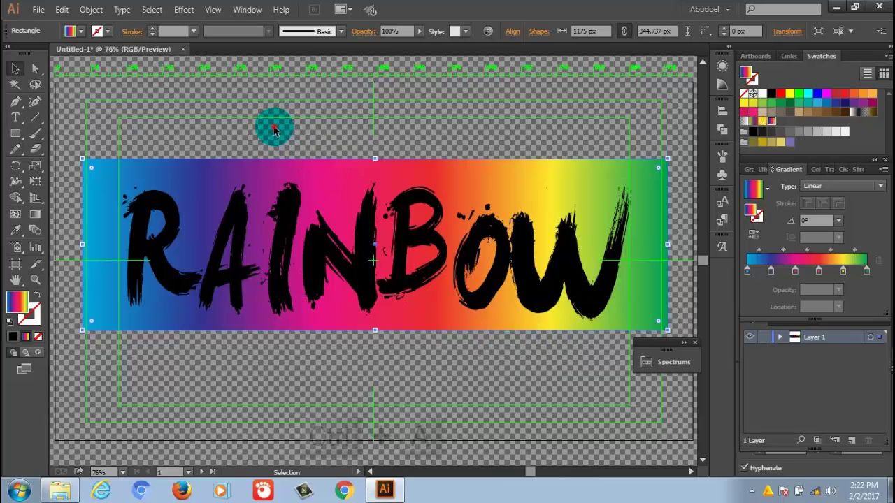
{"action": "key", "text": "ctrl+a"}
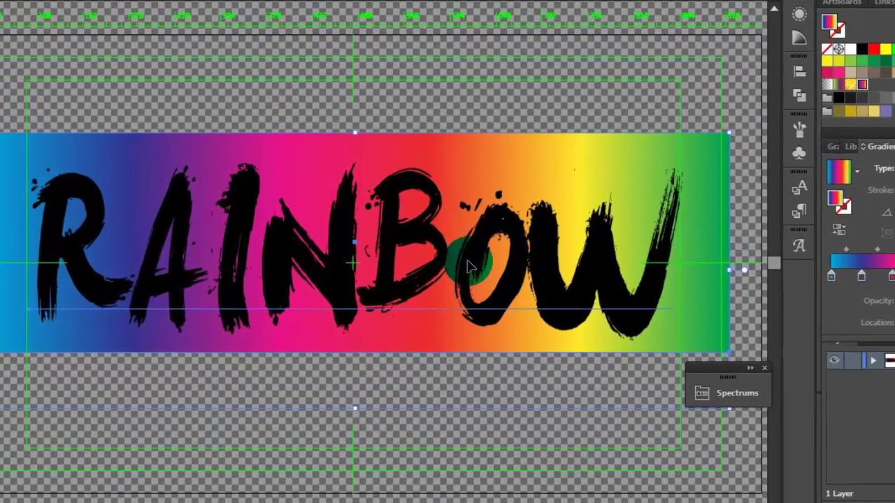
Make a clipping mask from RAINBOW and the gradient rectangle, then close the Spectrums panel
{"action": "right_click", "coordinate": [468, 266]}
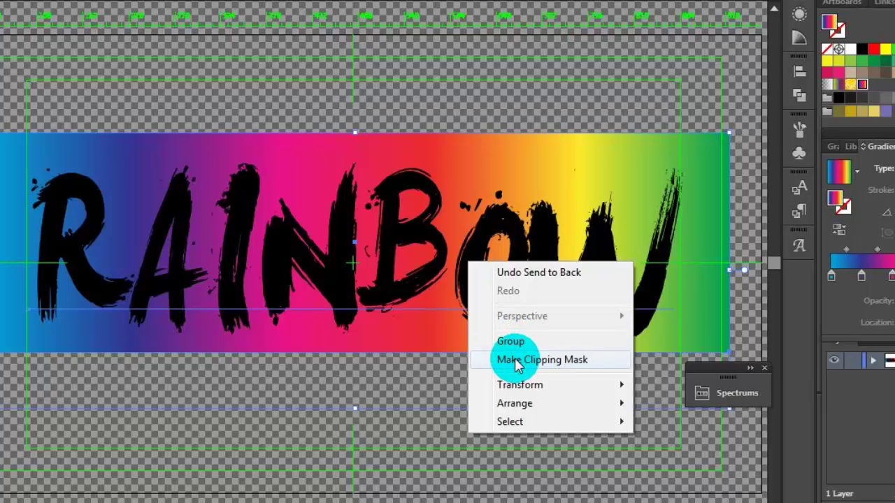
{"action": "left_click", "coordinate": [516, 361]}
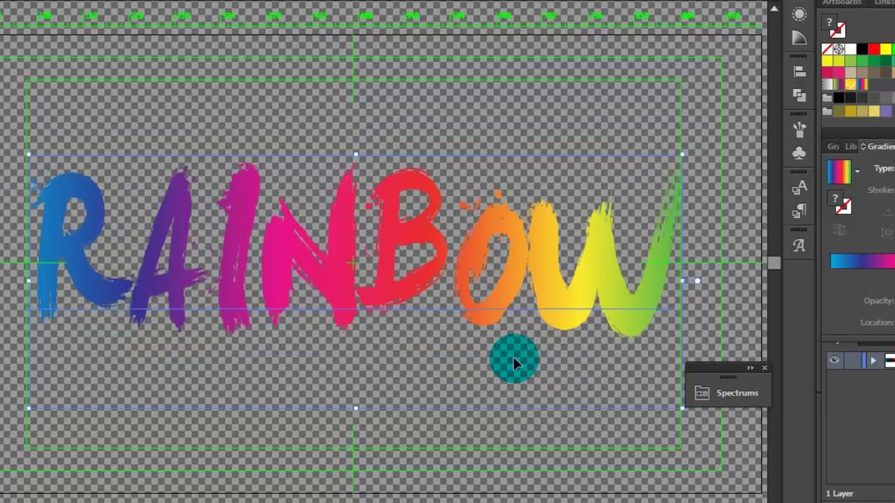
{"action": "left_click", "coordinate": [750, 370]}
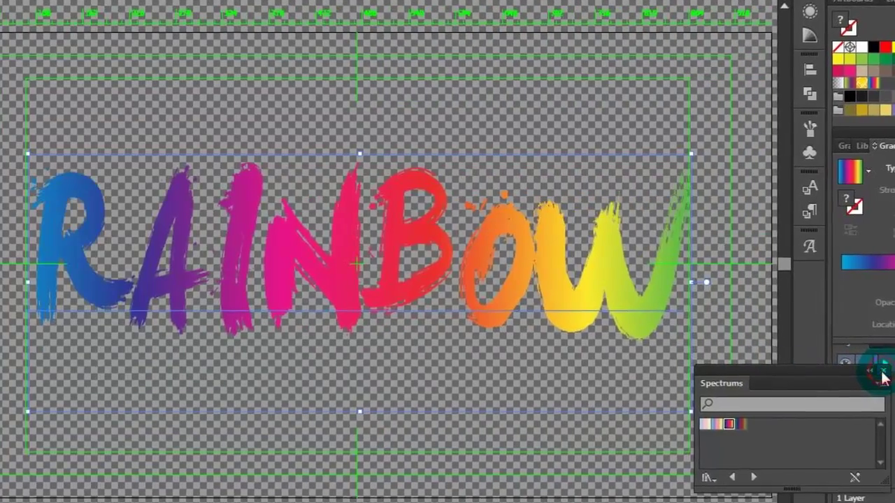
{"action": "left_click", "coordinate": [865, 373]}
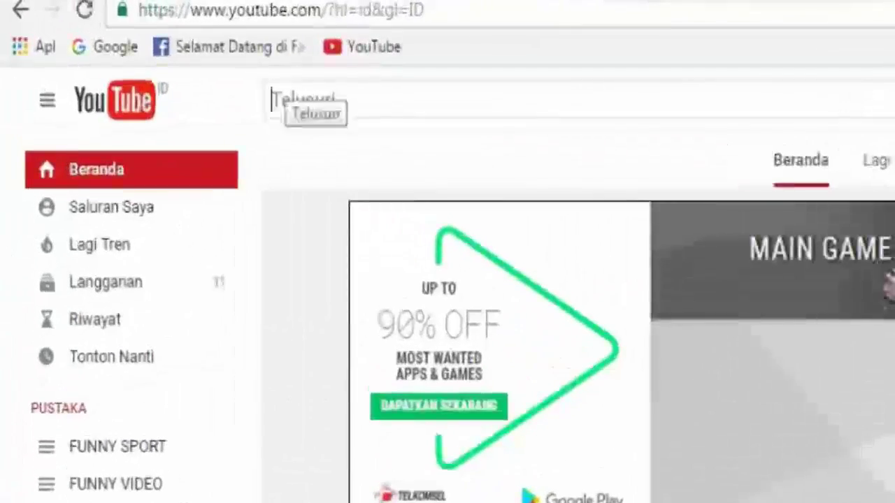
Search YouTube for the tutorial author's channel, open it from results, and subscribe
{"action": "left_click", "coordinate": [273, 98]}
{"action": "type", "text": "Ab"}
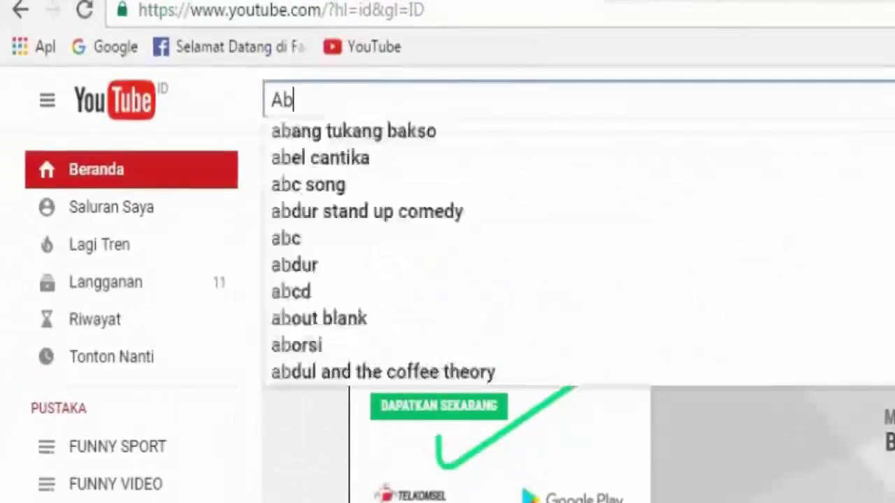
{"action": "type", "text": "u"}
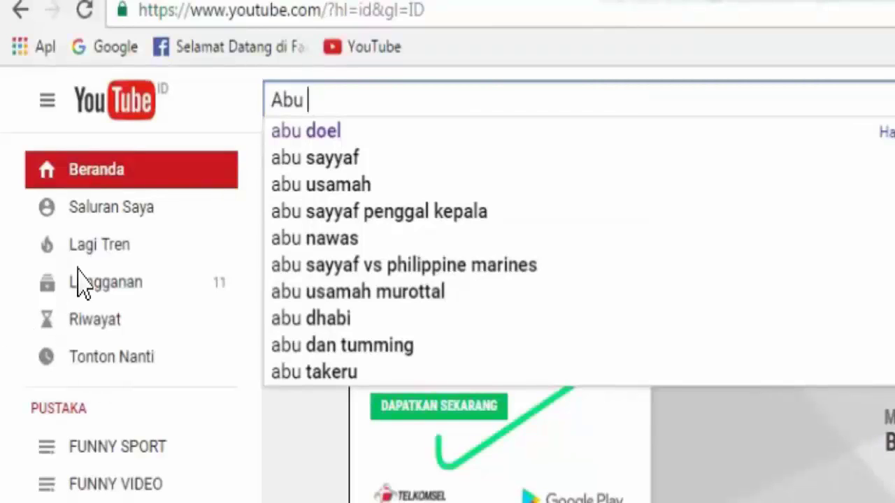
{"action": "left_click", "coordinate": [311, 133]}
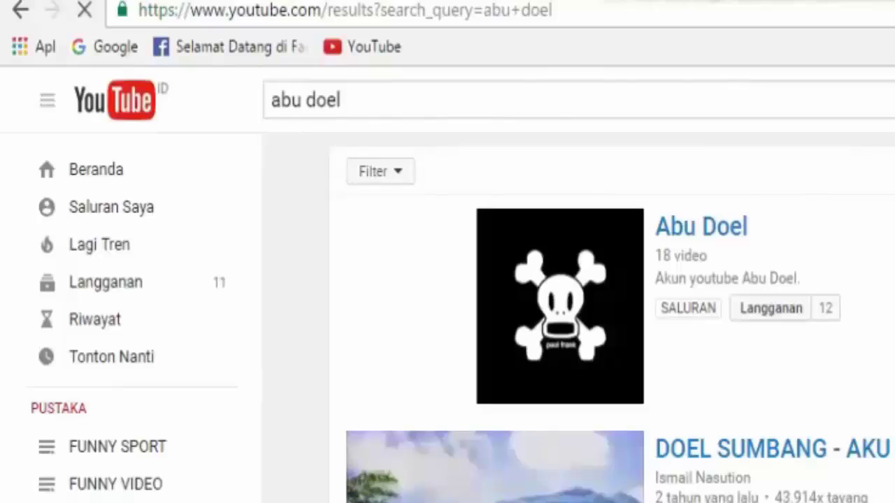
{"action": "left_click", "coordinate": [741, 232]}
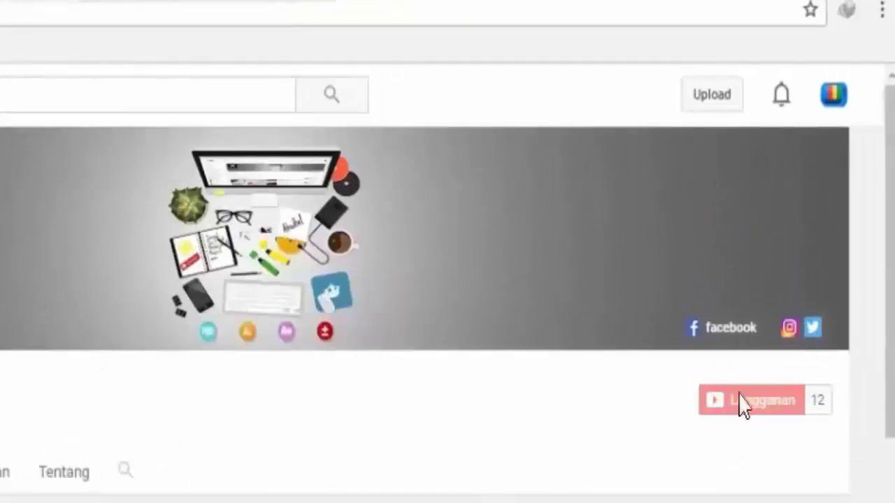
{"action": "left_click", "coordinate": [741, 402]}
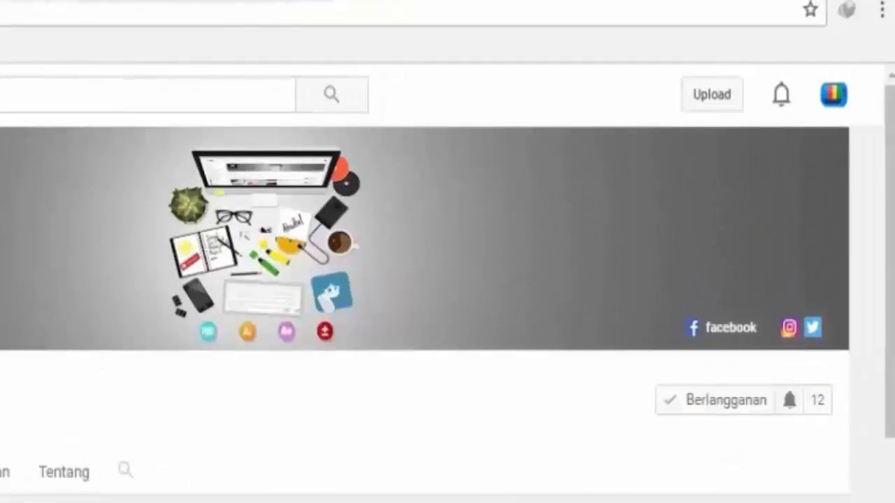